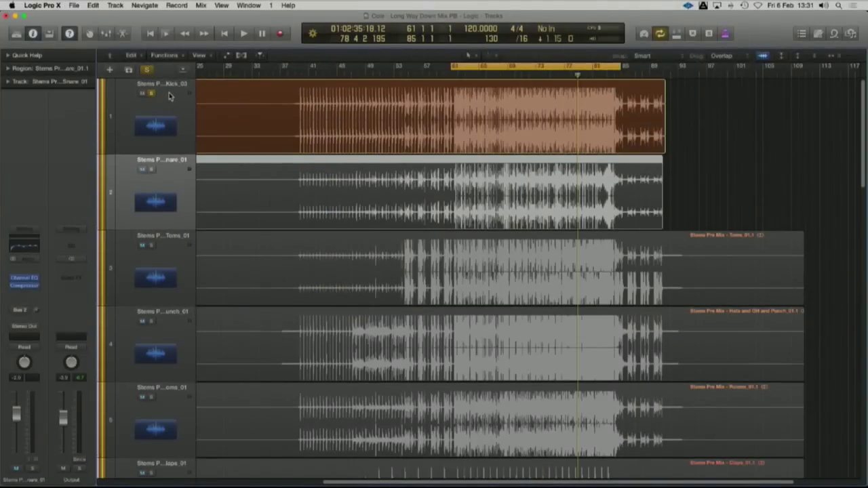
# Solo the snare track together with the soloed kick track and play the cycled section.
pyautogui.click(169, 96)
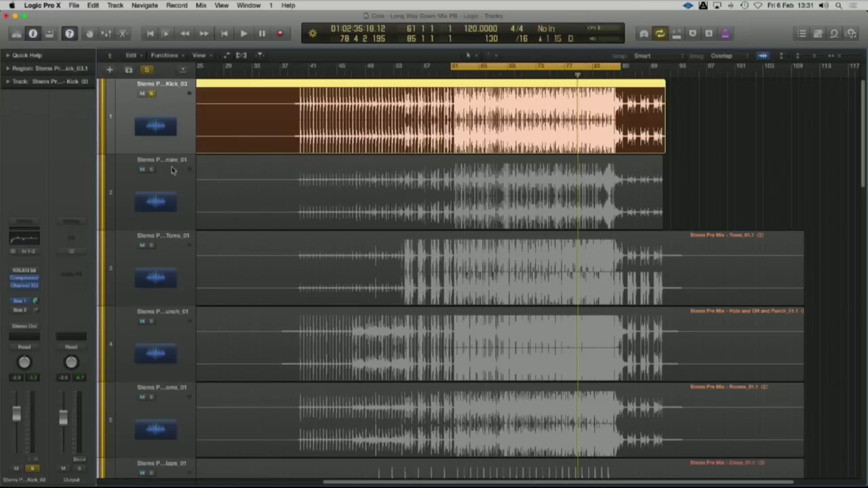
pyautogui.click(164, 170)
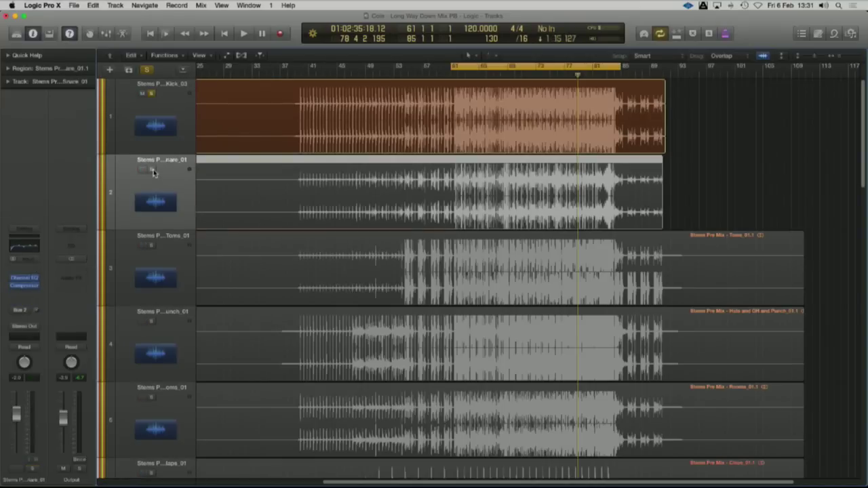
pyautogui.click(153, 177)
pyautogui.keyDown('shift'); pyautogui.click(177, 105); pyautogui.keyUp('shift')
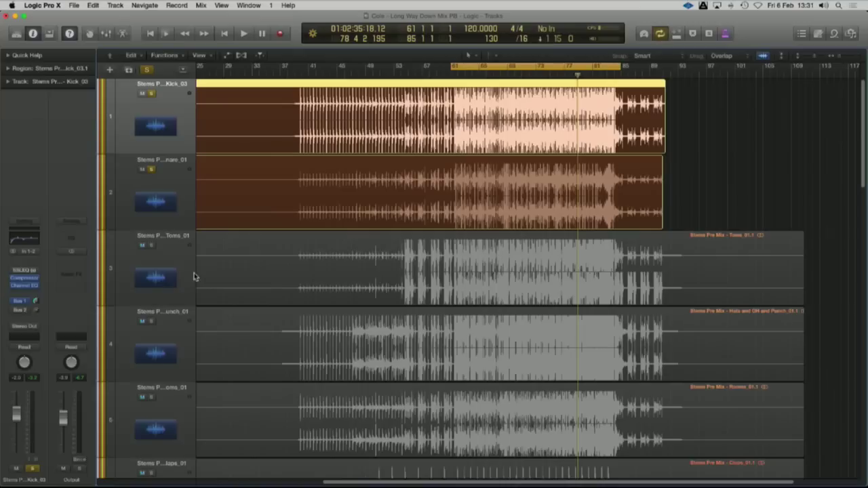
pyautogui.press('space')
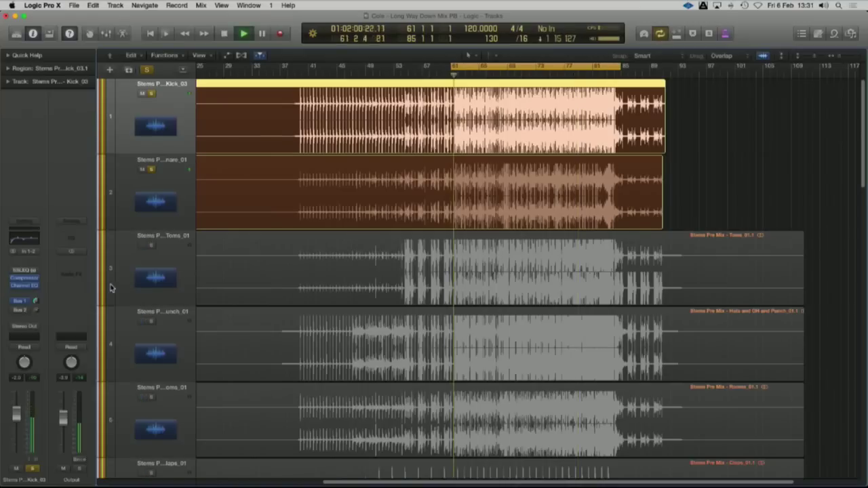
# Stop playback and open the Compressor on the DRUM PAR 1 aux fed by the kick's Bus 2 send, placing its window clear of the channel strips.
pyautogui.click(27, 311)
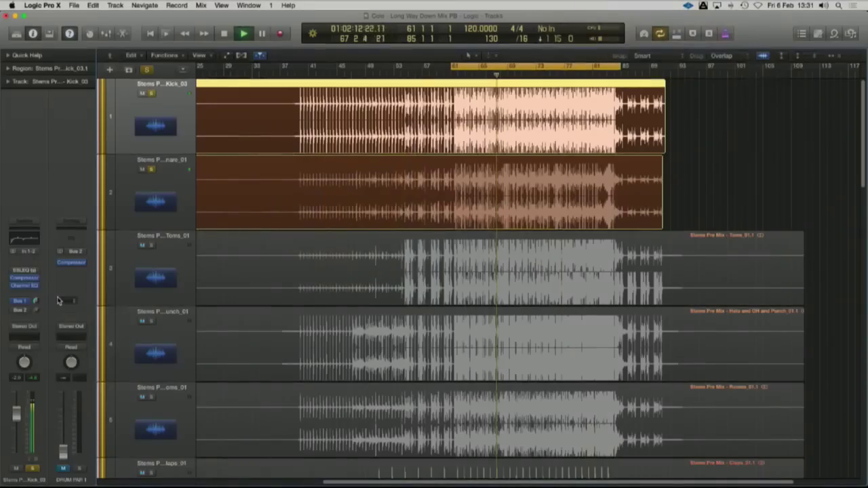
pyautogui.press('space')
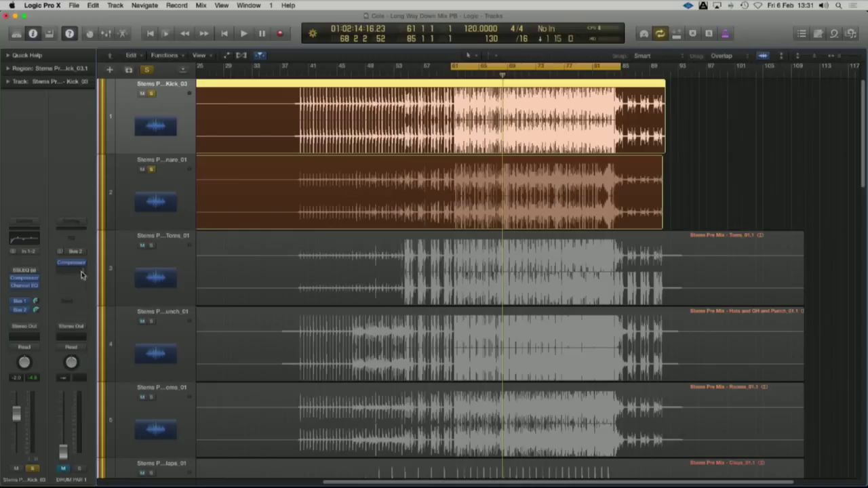
pyautogui.click(71, 262)
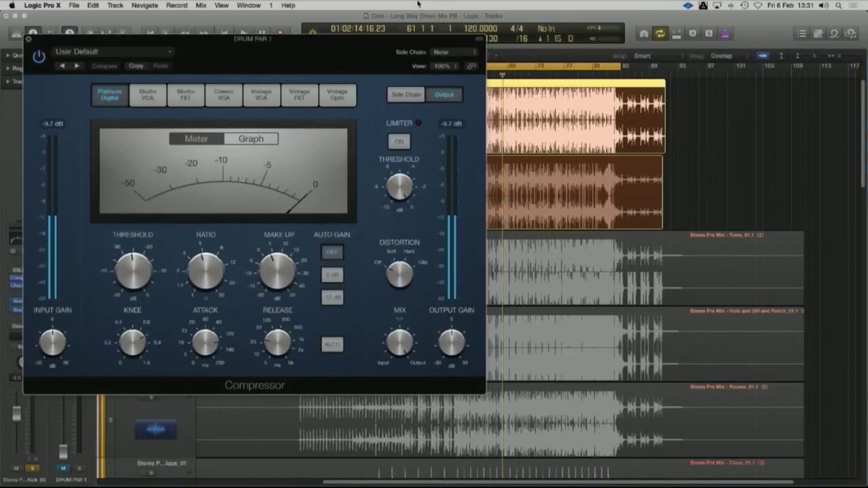
pyautogui.moveTo(279, 43); pyautogui.dragTo(446, 57)
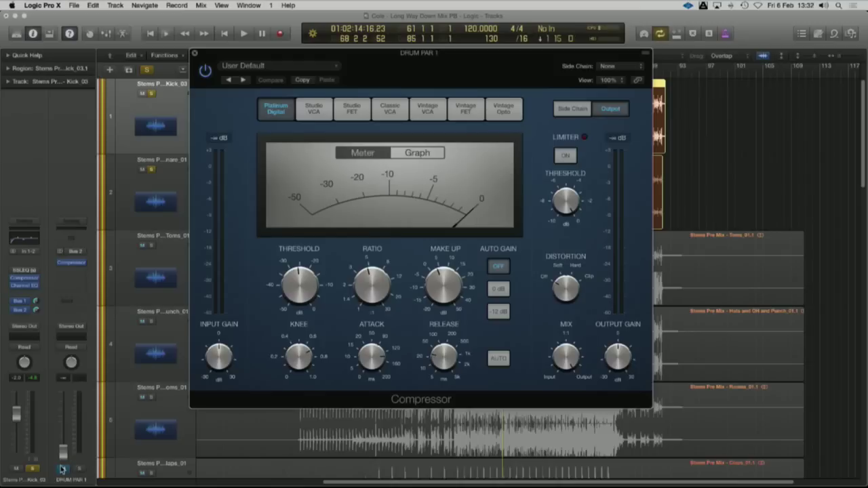
# Show the snare's Bus 2 aux, play the drums with DRUM PAR 1 unmuted and soloed, and raise its fader to about -7.2 dB.
pyautogui.click(166, 166)
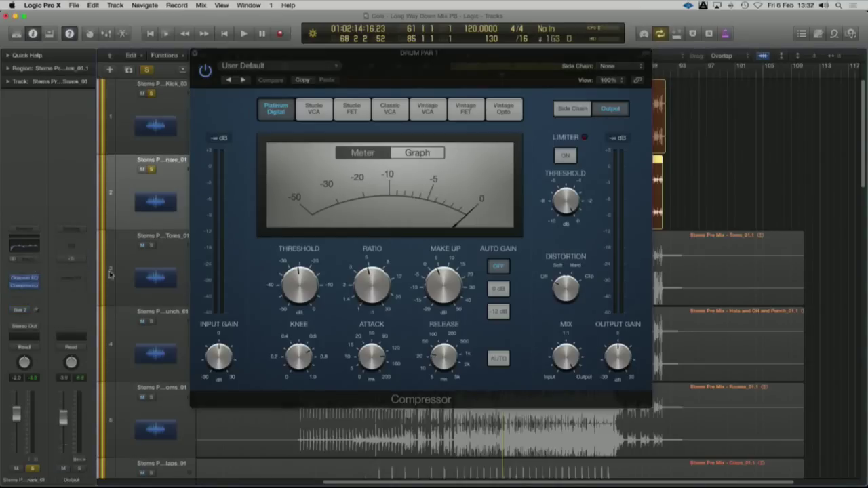
pyautogui.click(15, 312)
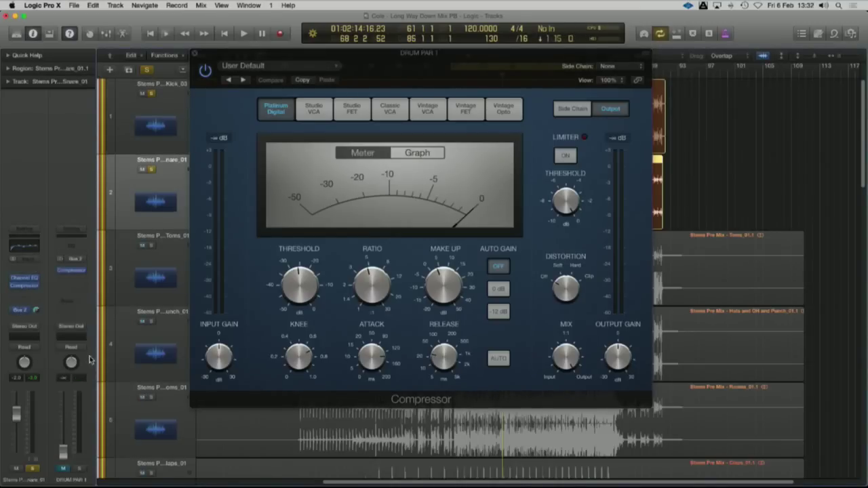
pyautogui.press('space')
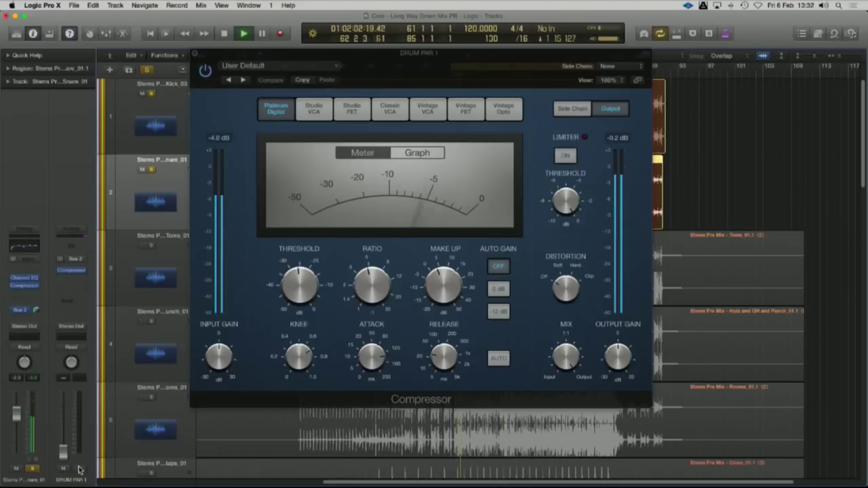
pyautogui.moveTo(63, 452); pyautogui.dragTo(63, 427)
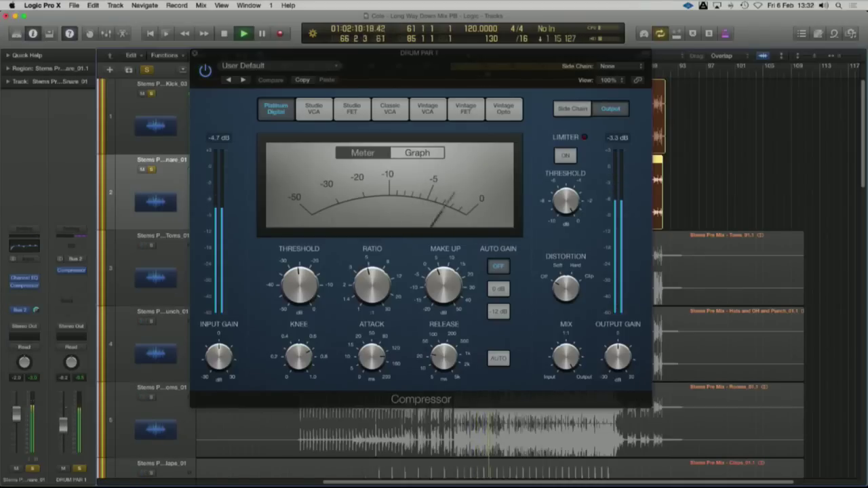
# Compare the drums with DRUM PAR 1 muted and unmuted, lower its fader to about -9.6 dB, and stop playback.
pyautogui.click(65, 469)
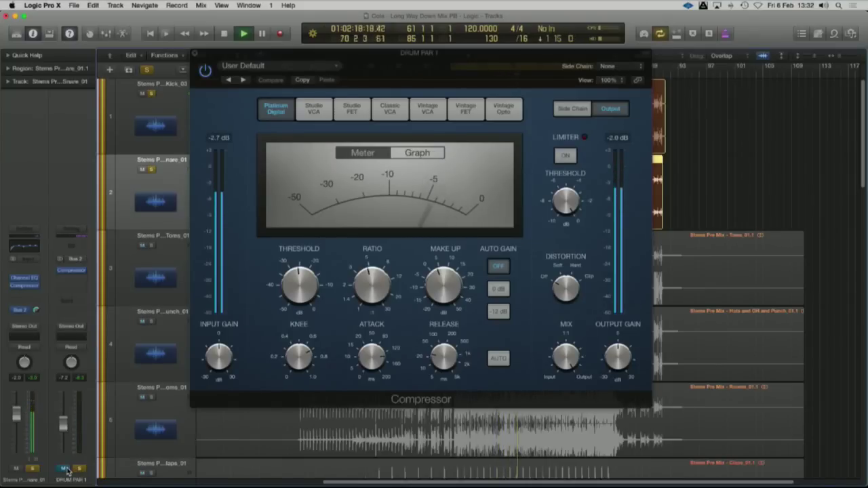
pyautogui.click(65, 469)
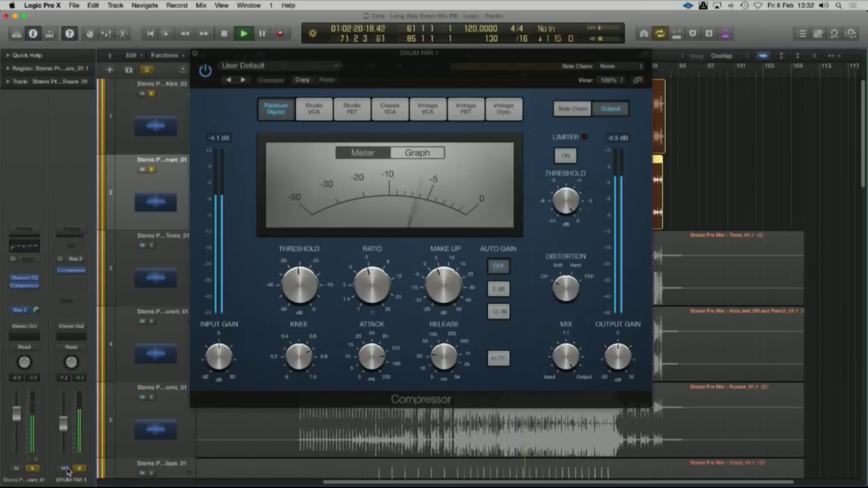
pyautogui.moveTo(65, 427); pyautogui.dragTo(65, 434)
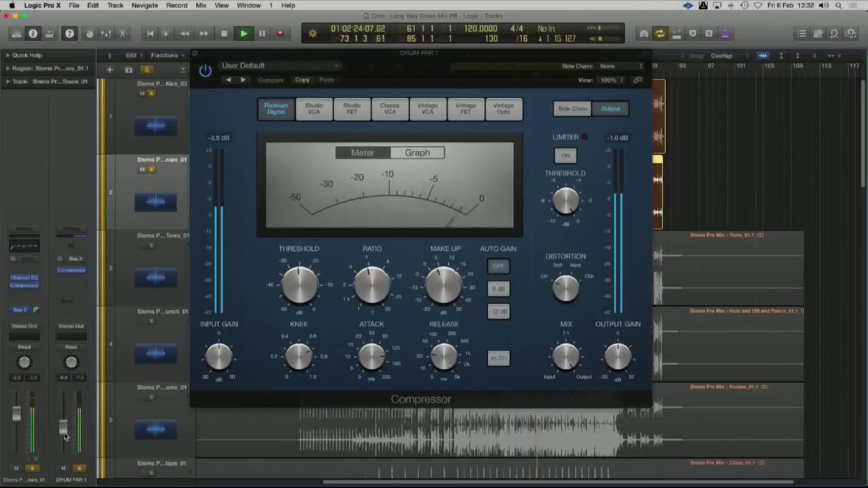
pyautogui.click(65, 470)
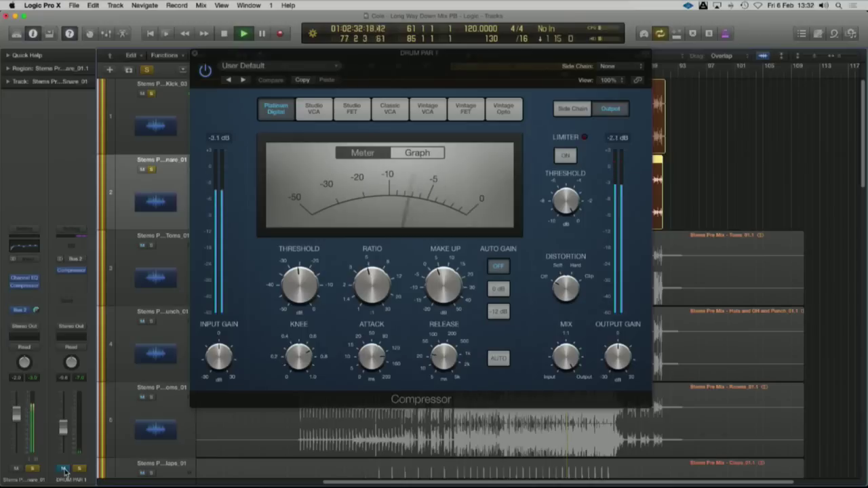
pyautogui.click(64, 470)
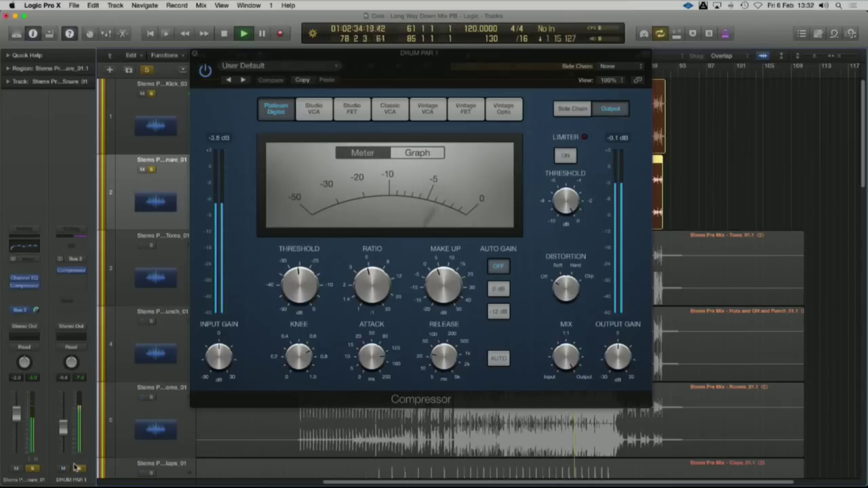
pyautogui.press('space')
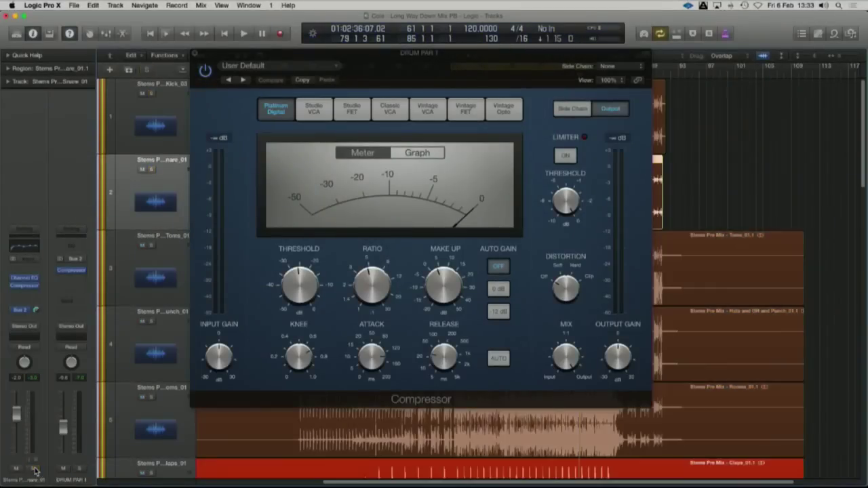
# Close the Compressor window, extend the cycle range's start back to bar 57, and play the full mix from there.
pyautogui.click(196, 55)
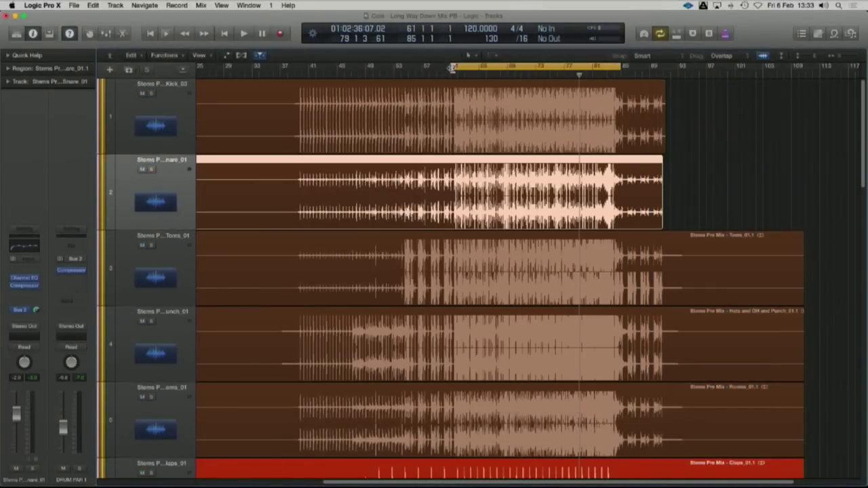
pyautogui.moveTo(452, 68); pyautogui.dragTo(425, 69)
pyautogui.click(421, 75)
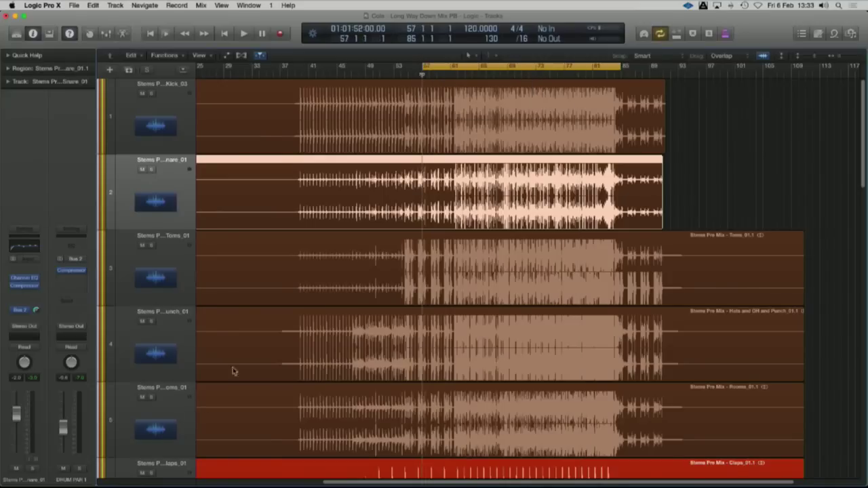
pyautogui.press('space')
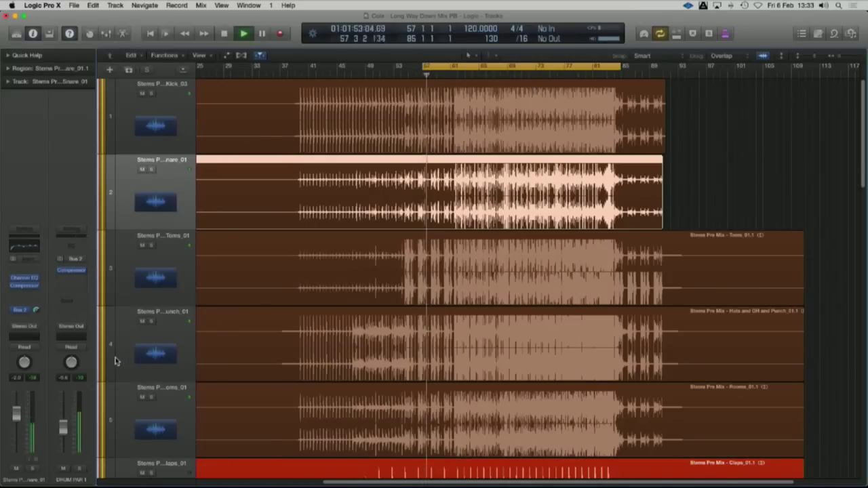
# In the mixer, compare the mix with DRUM PAR 1 muted and unmuted, and lower the KICK SUB fader to -11.4 dB.
pyautogui.press('super+2')
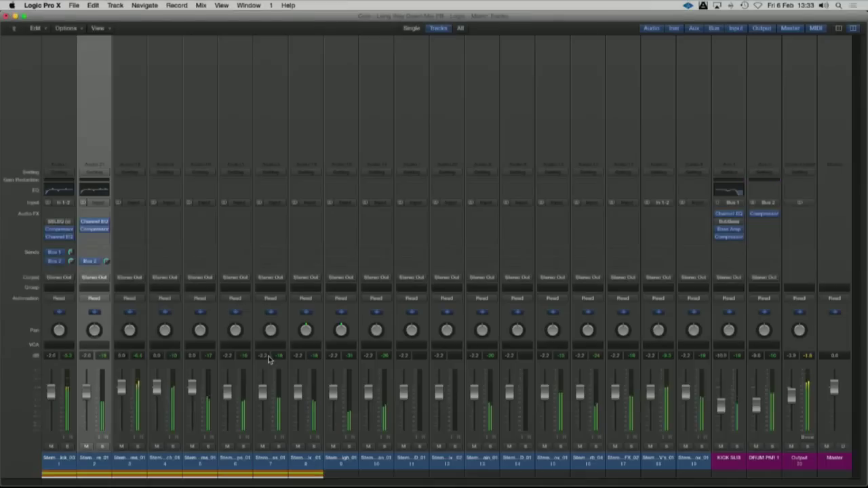
pyautogui.click(757, 447)
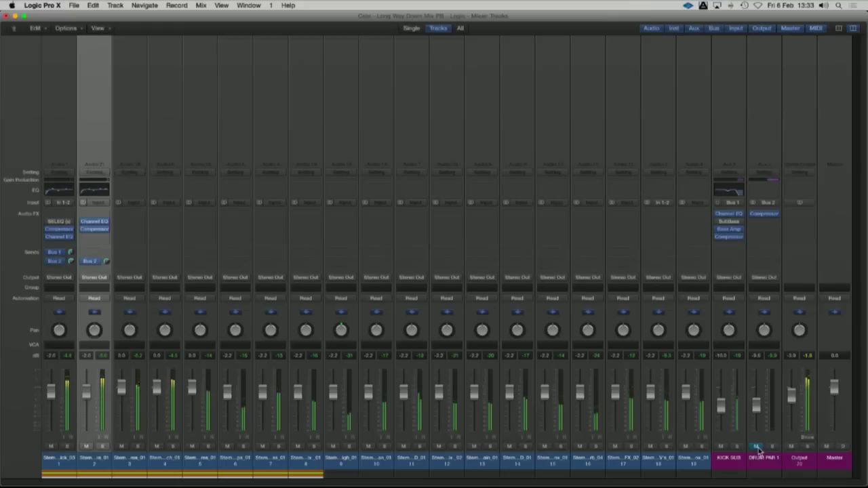
pyautogui.click(758, 448)
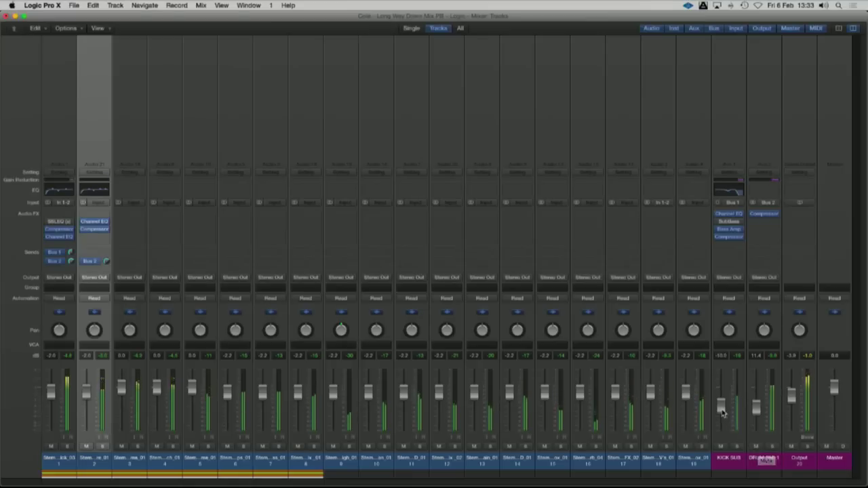
pyautogui.moveTo(721, 405); pyautogui.dragTo(721, 408)
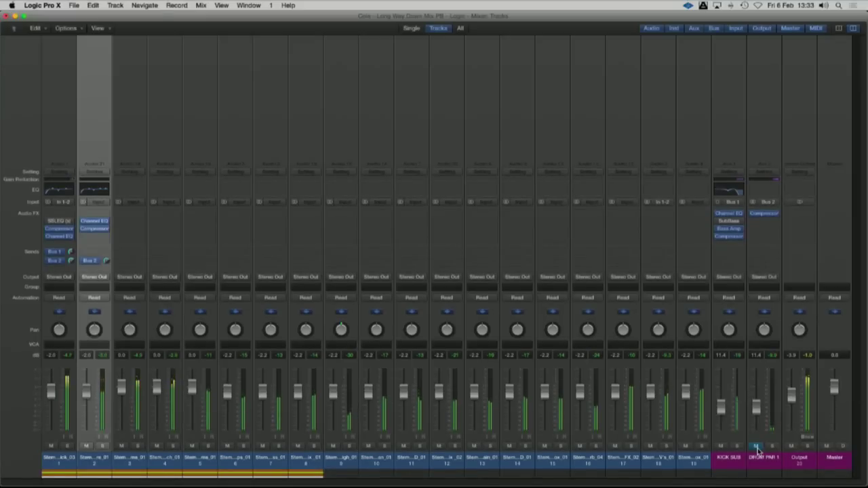
pyautogui.click(757, 447)
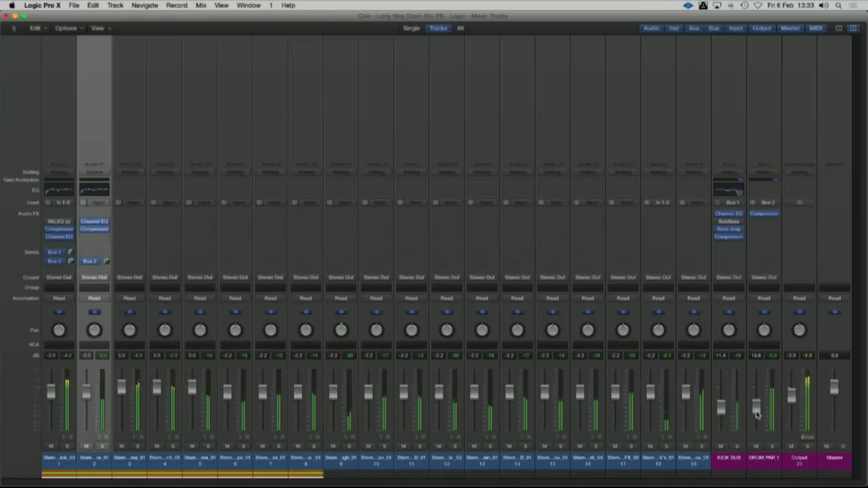
# Select the KICK SUB and DRUM PAR 1 channels together, compare the mix with both muted and unmuted, then clear the joint selection.
pyautogui.click(731, 463)
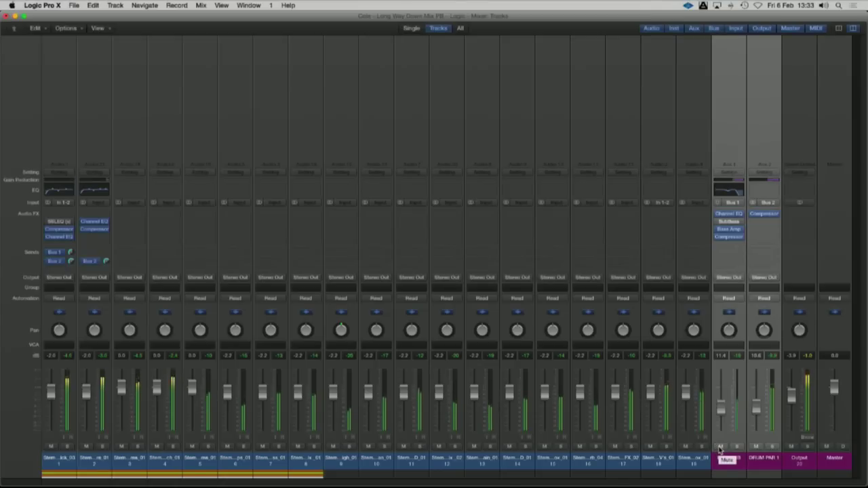
pyautogui.click(721, 446)
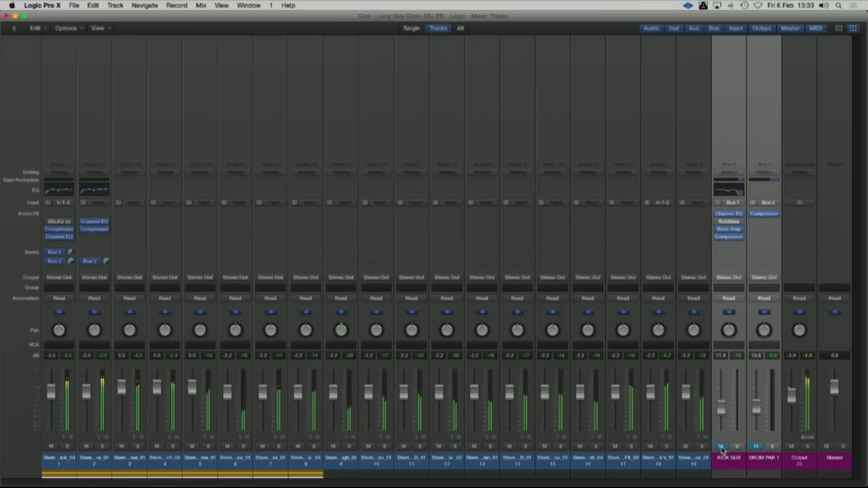
pyautogui.click(721, 447)
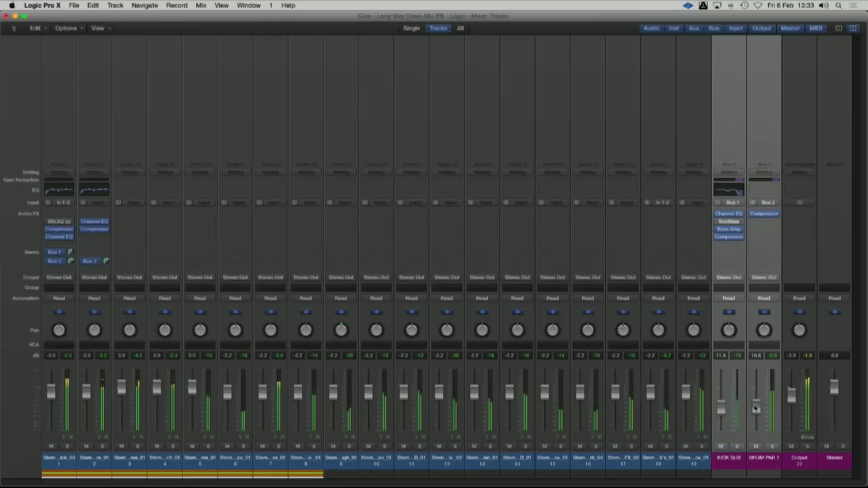
pyautogui.click(692, 466)
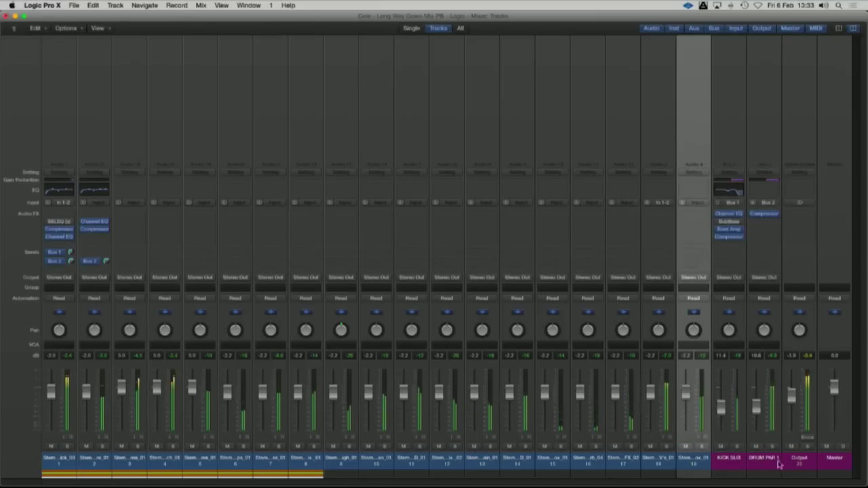
pyautogui.click(760, 420)
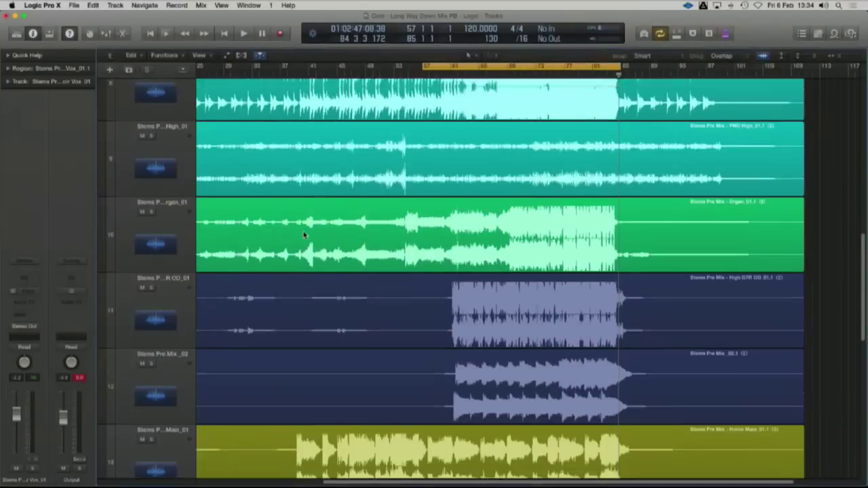
# Insert the stereo UAD Fairchild 670 after the Compressor on DRUM PAR 1 and place its window clear of the channel strips.
pyautogui.scroll(2, 304, 236)
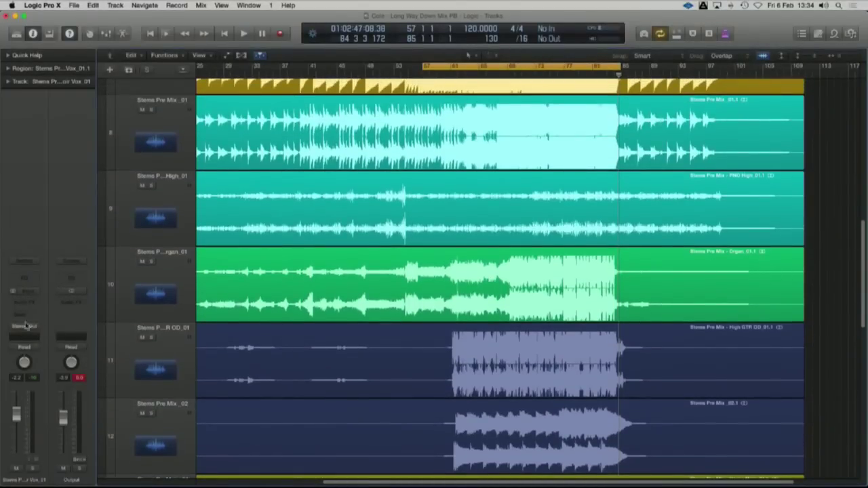
pyautogui.scroll(4, 396, 248)
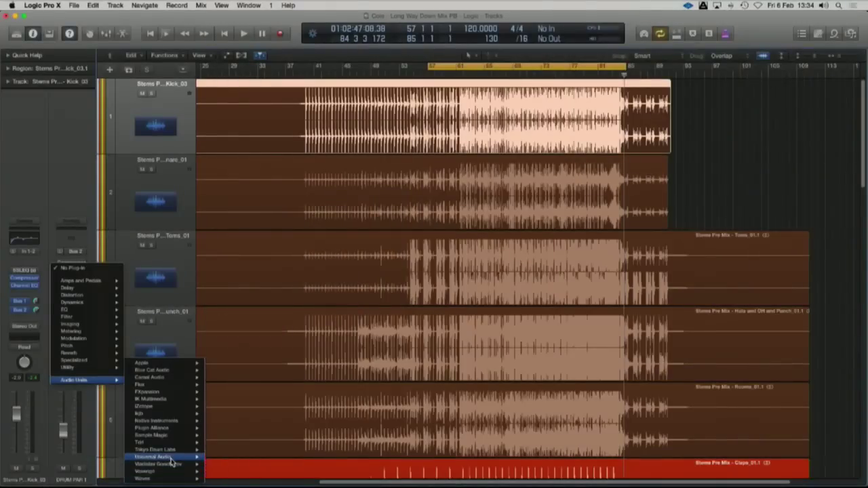
pyautogui.moveTo(173, 459)
pyautogui.moveTo(265, 260)
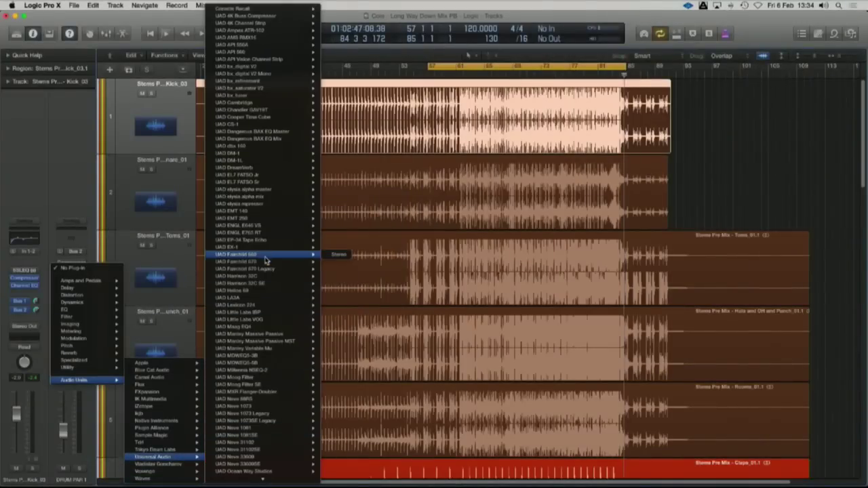
pyautogui.click(329, 263)
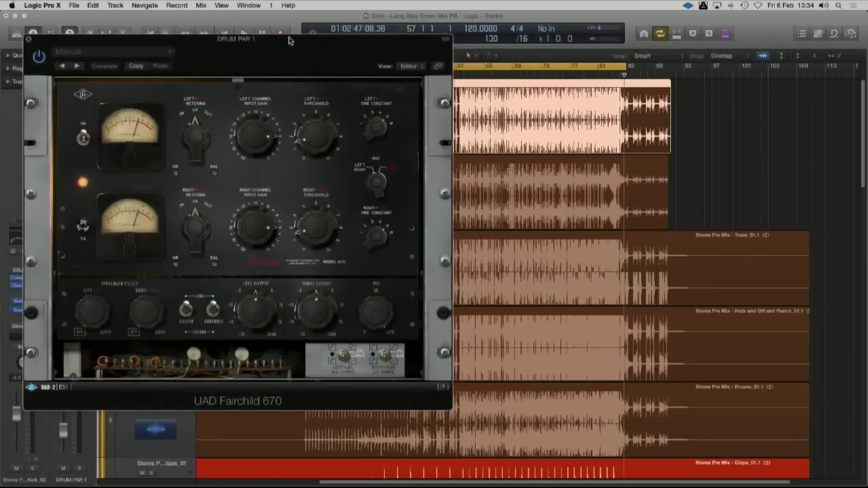
pyautogui.moveTo(288, 41); pyautogui.dragTo(370, 77)
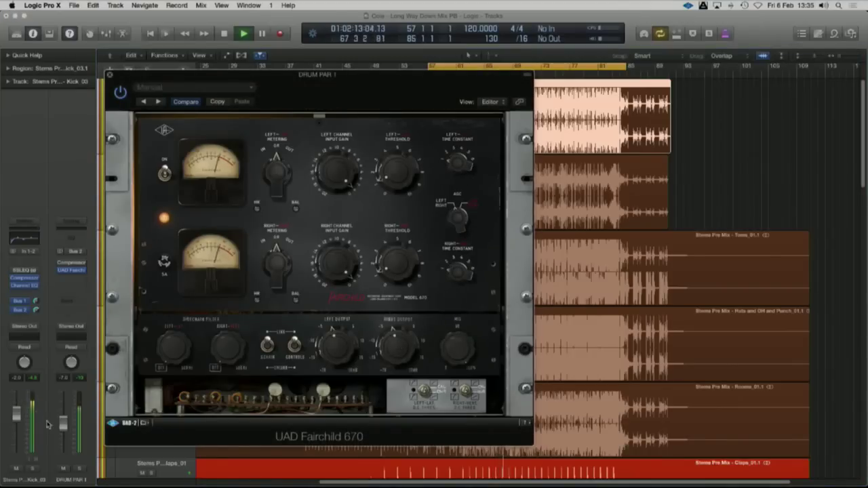
# During playback, compare the mix with DRUM PAR 1 muted, and with its UAD Fairchild 670 bypassed and enabled.
pyautogui.click(64, 469)
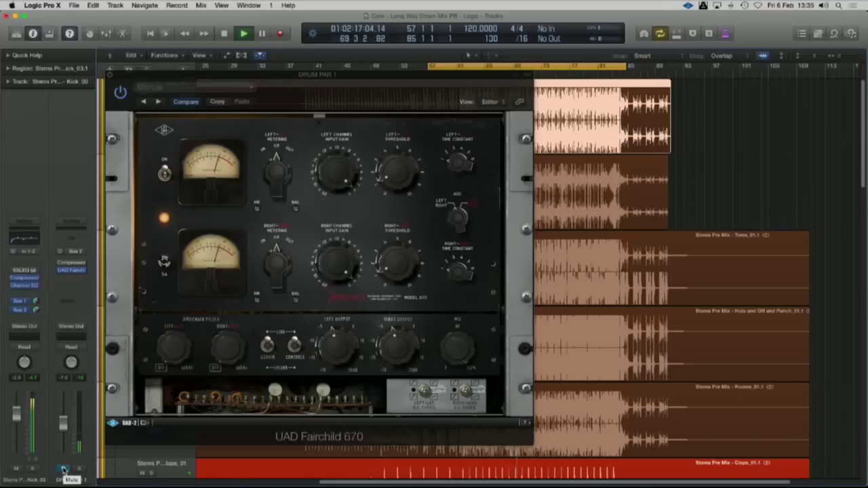
pyautogui.click(59, 270)
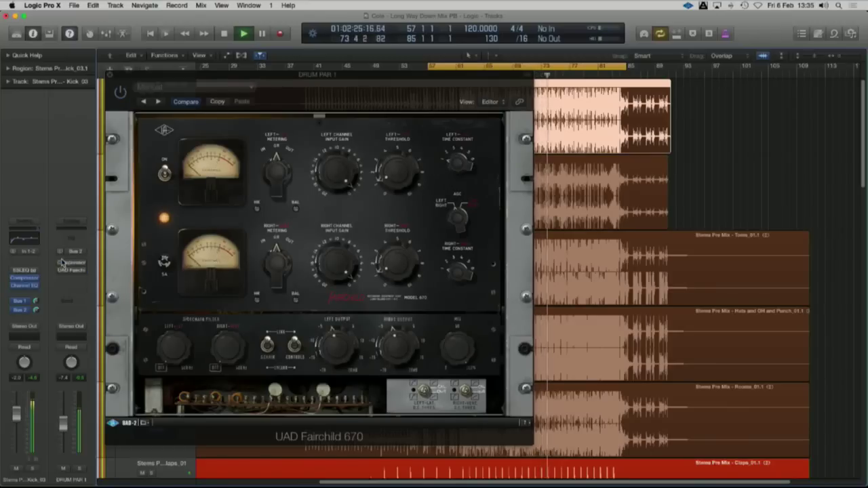
pyautogui.click(60, 272)
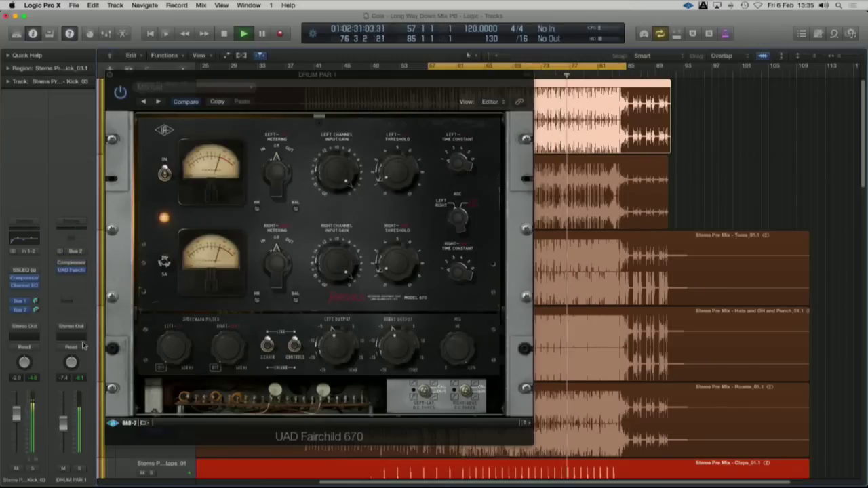